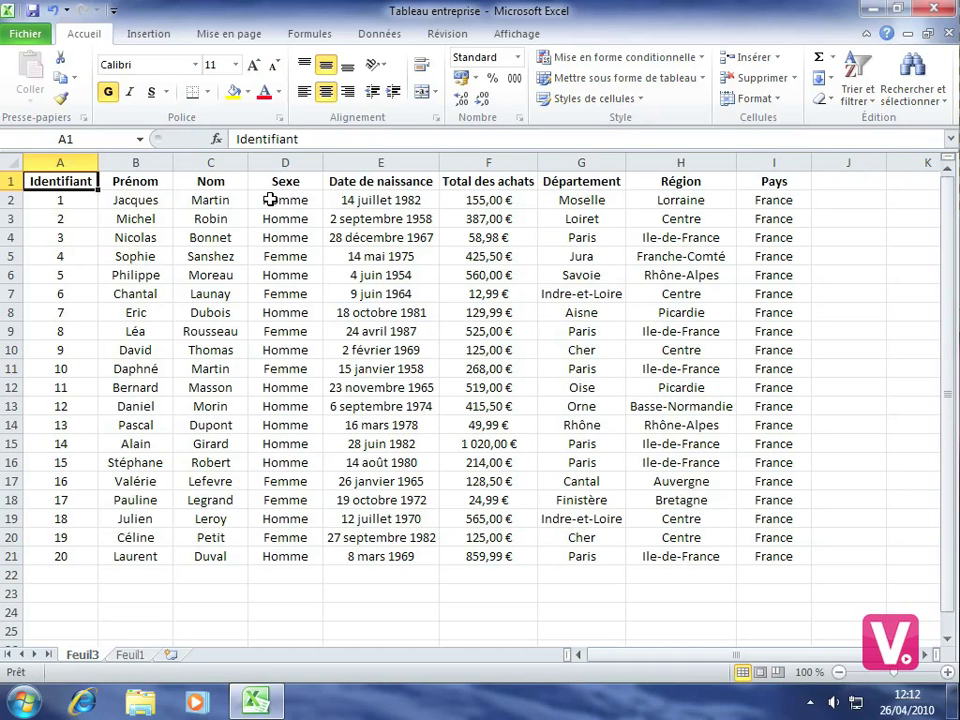
Step: Set up a text-contains highlighting rule for "Femme" on the Sexe values in D2:D21
drag(272, 200, 287, 553)
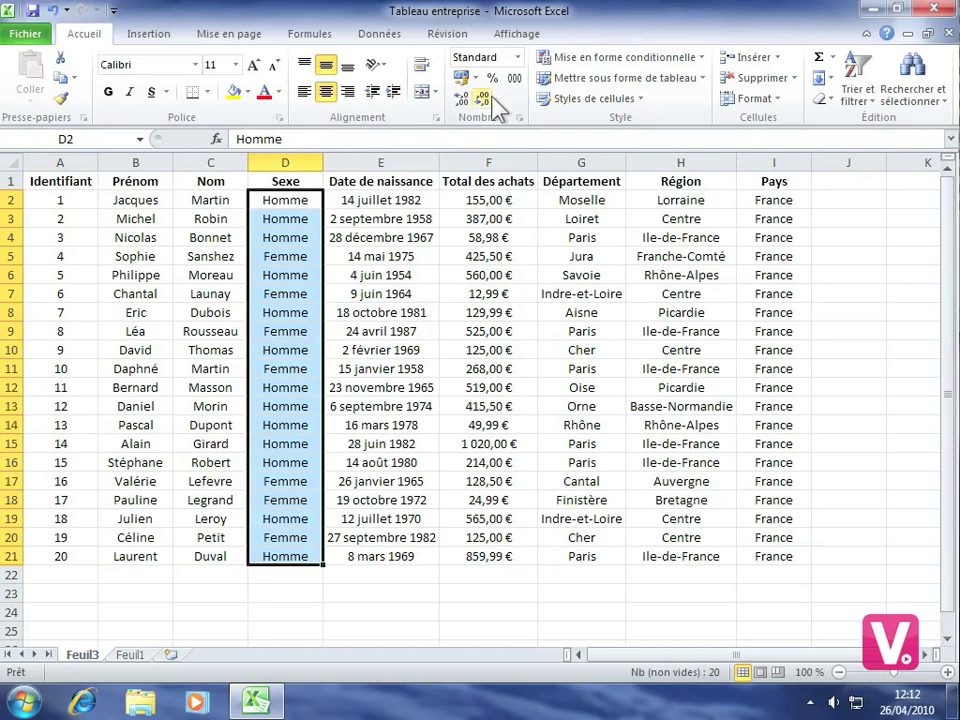
click(688, 62)
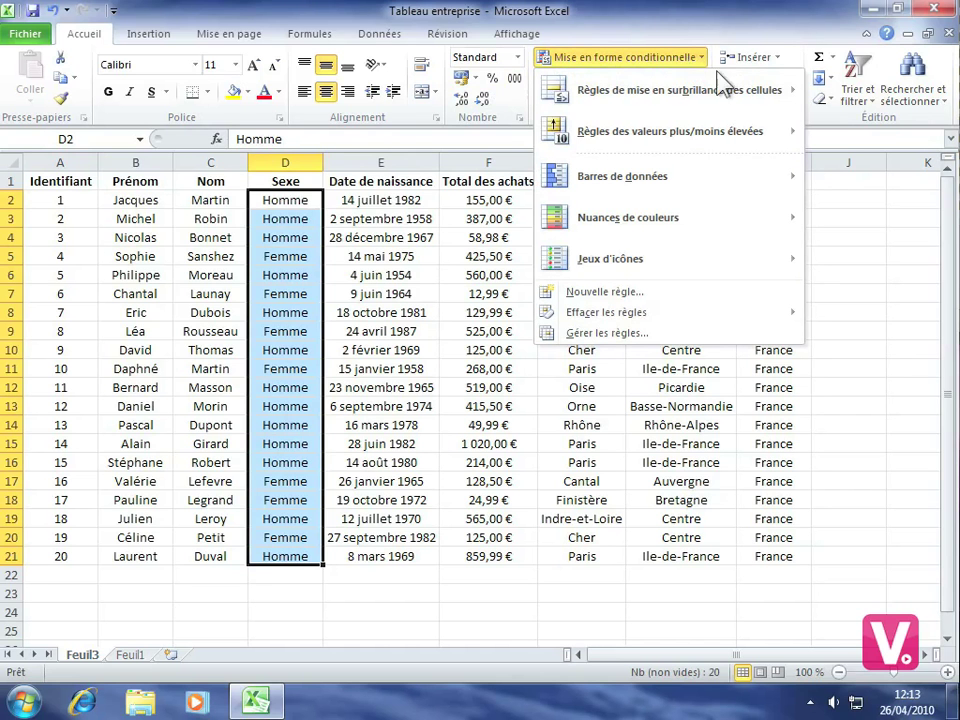
mouse_move(724, 92)
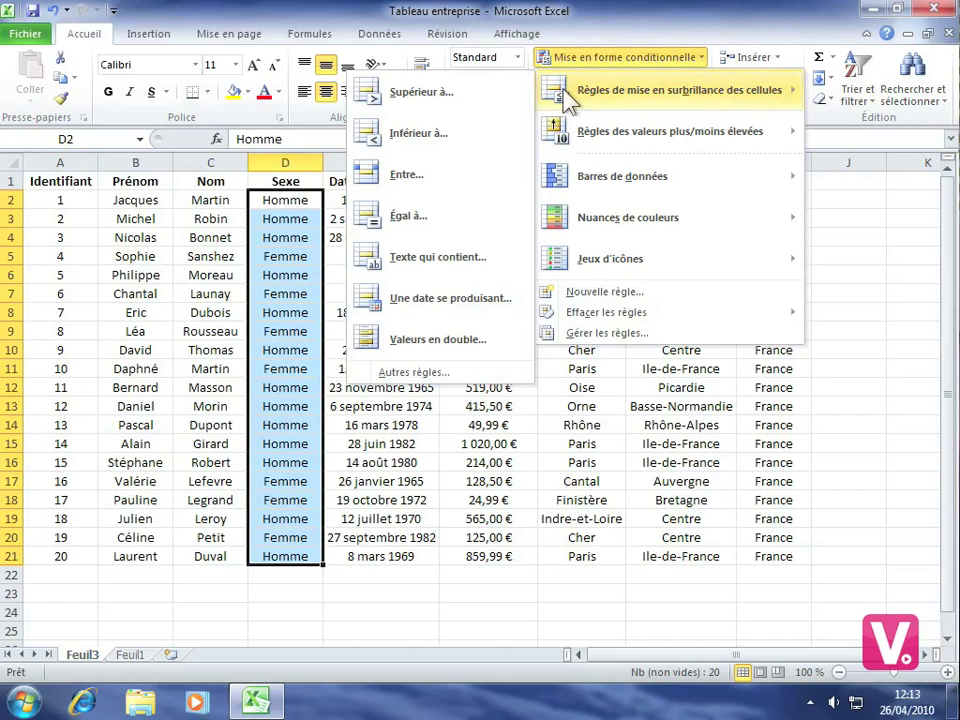
click(421, 256)
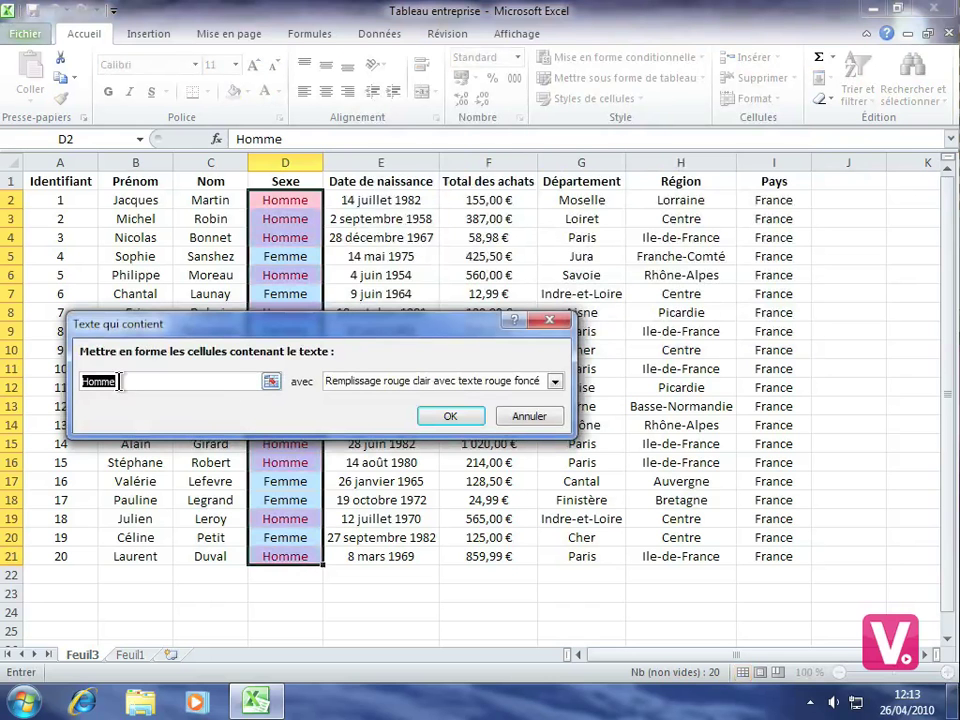
text(Femme)
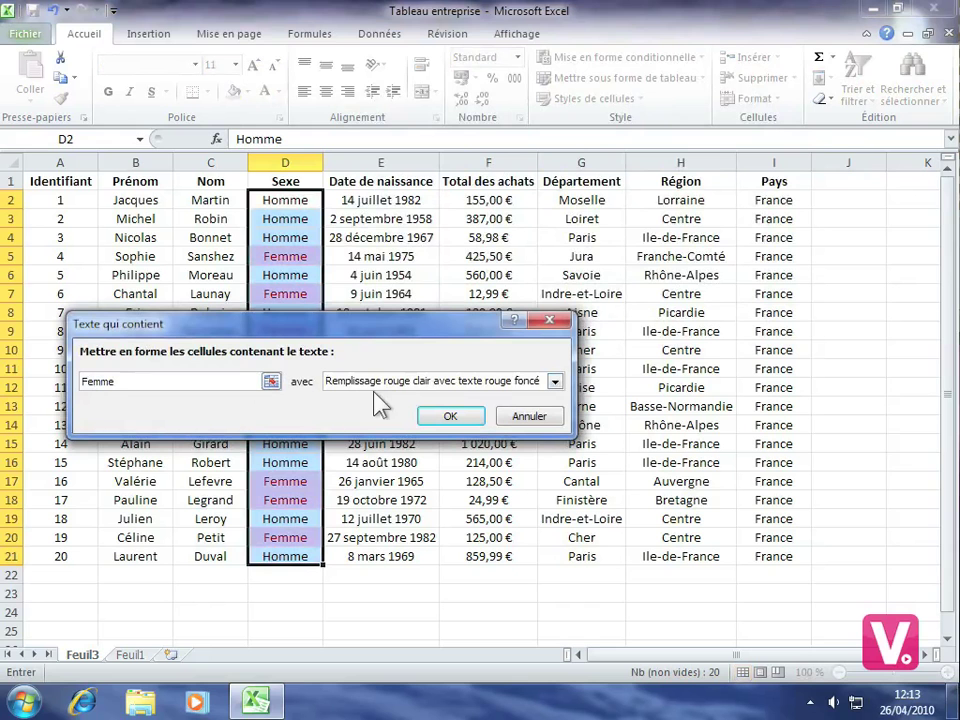
Step: Give the "Femme" rule a custom format with bold red text, apply it and deselect the Sexe column
click(554, 382)
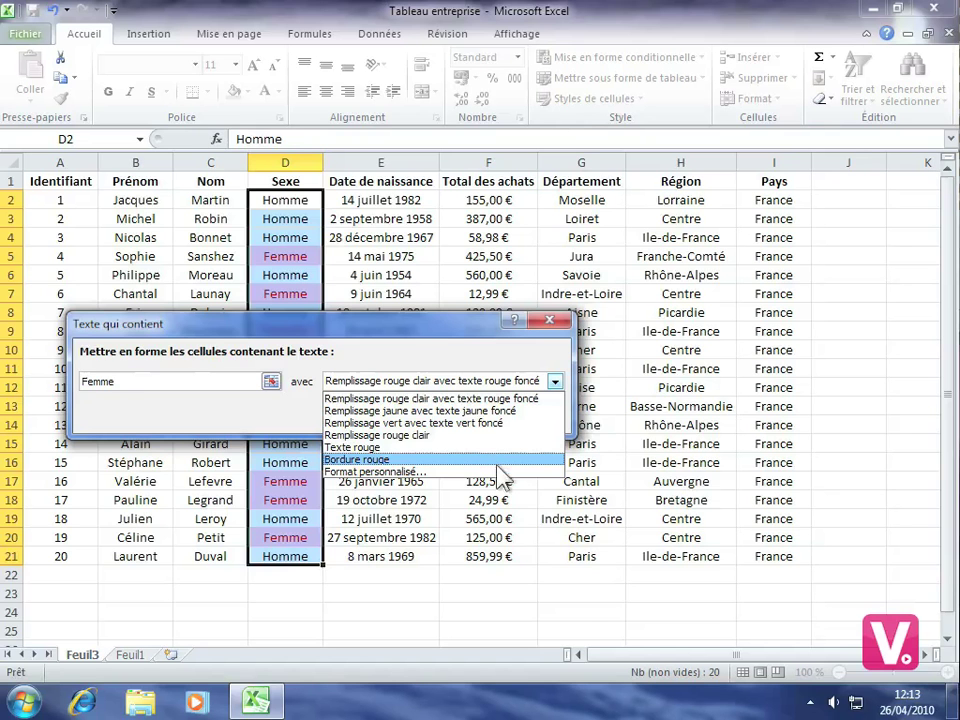
click(390, 471)
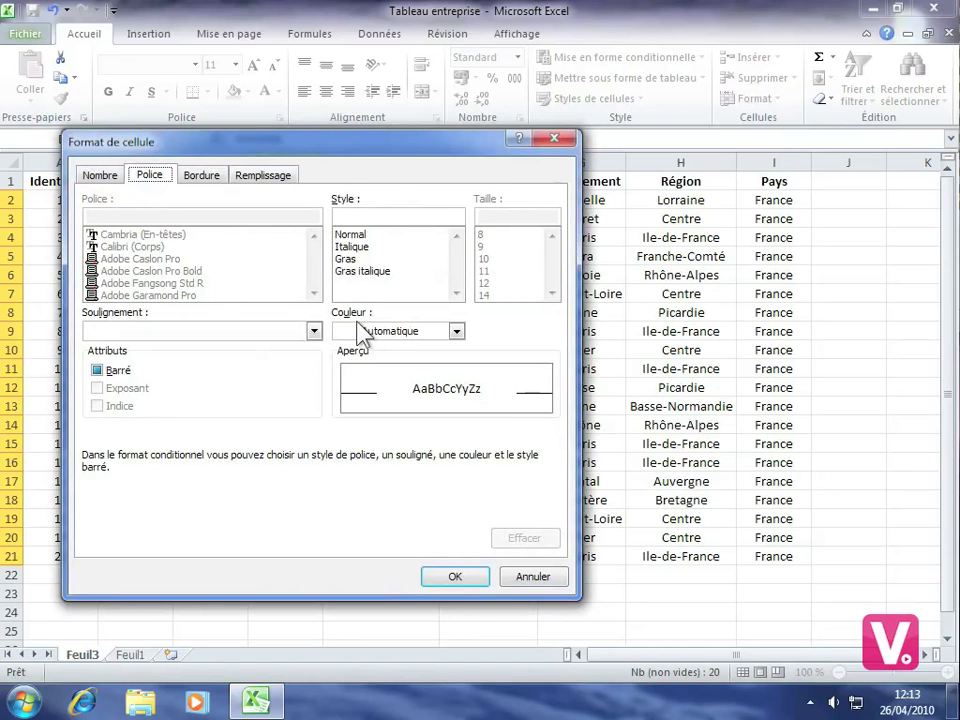
click(344, 262)
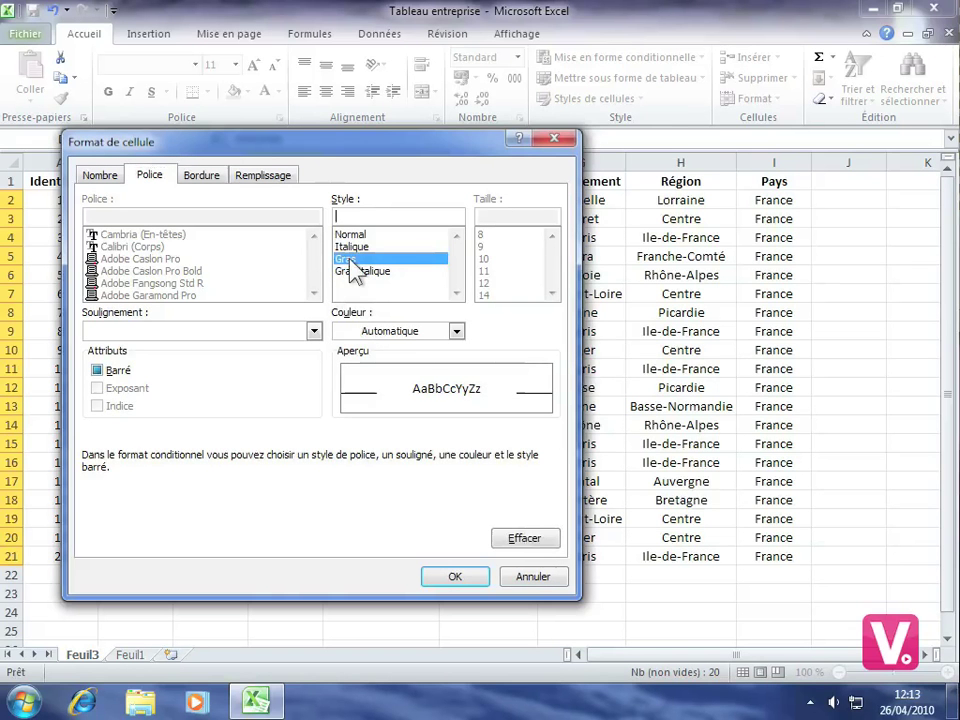
click(456, 331)
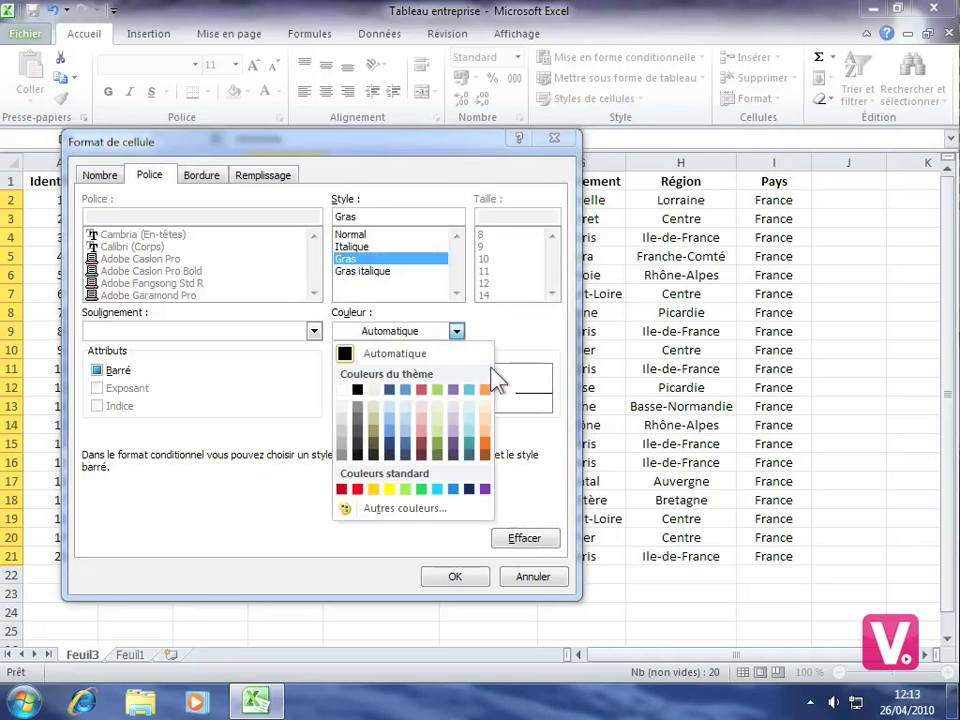
click(357, 488)
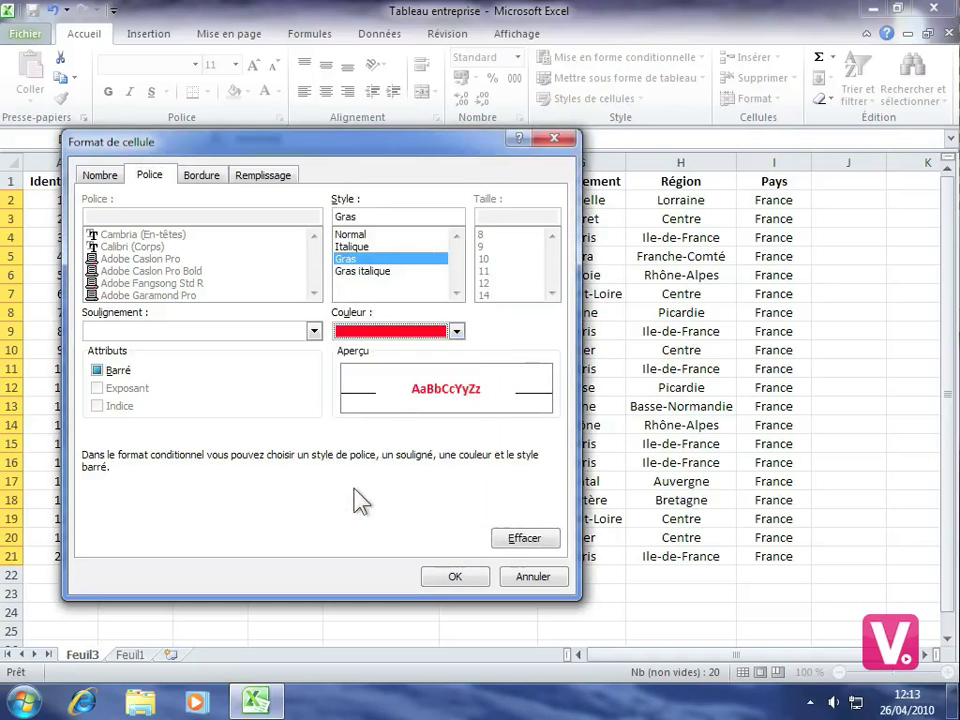
click(97, 370)
click(98, 372)
click(455, 578)
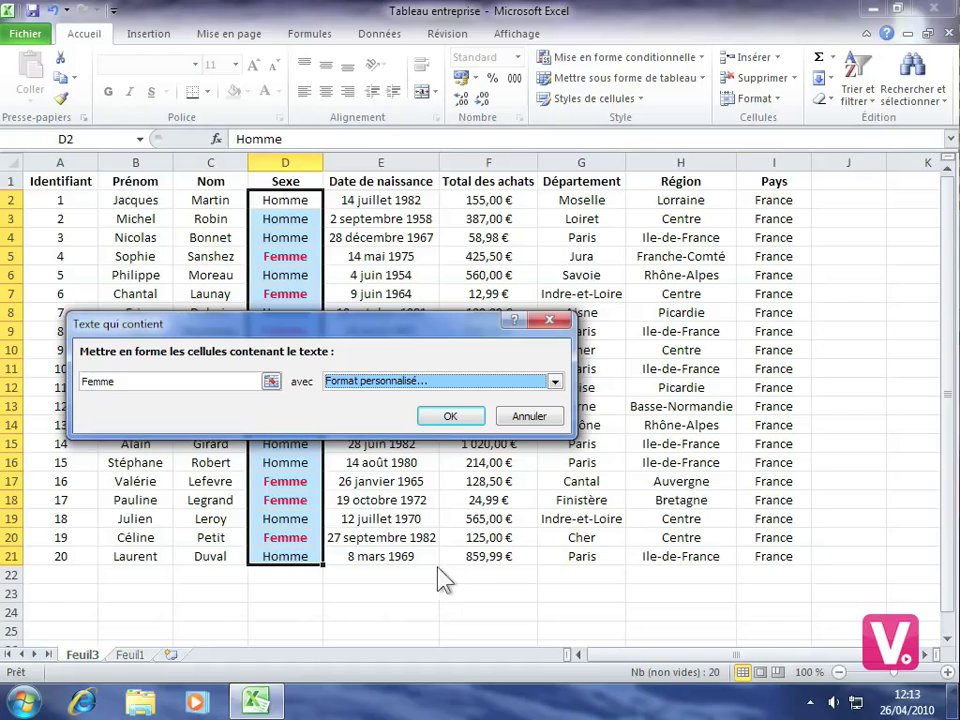
click(450, 417)
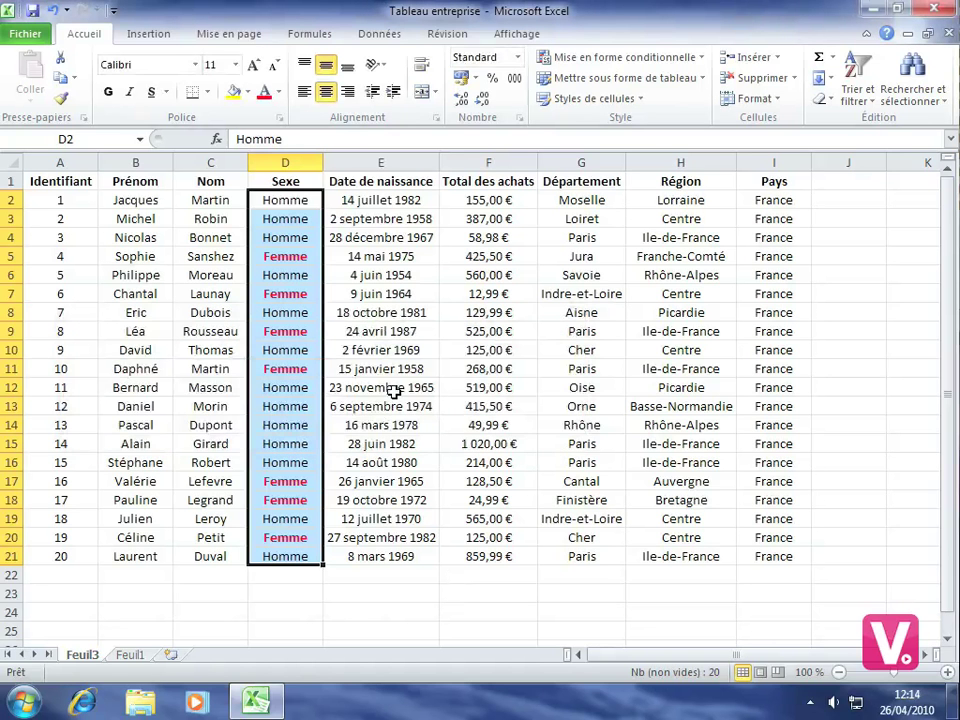
click(404, 318)
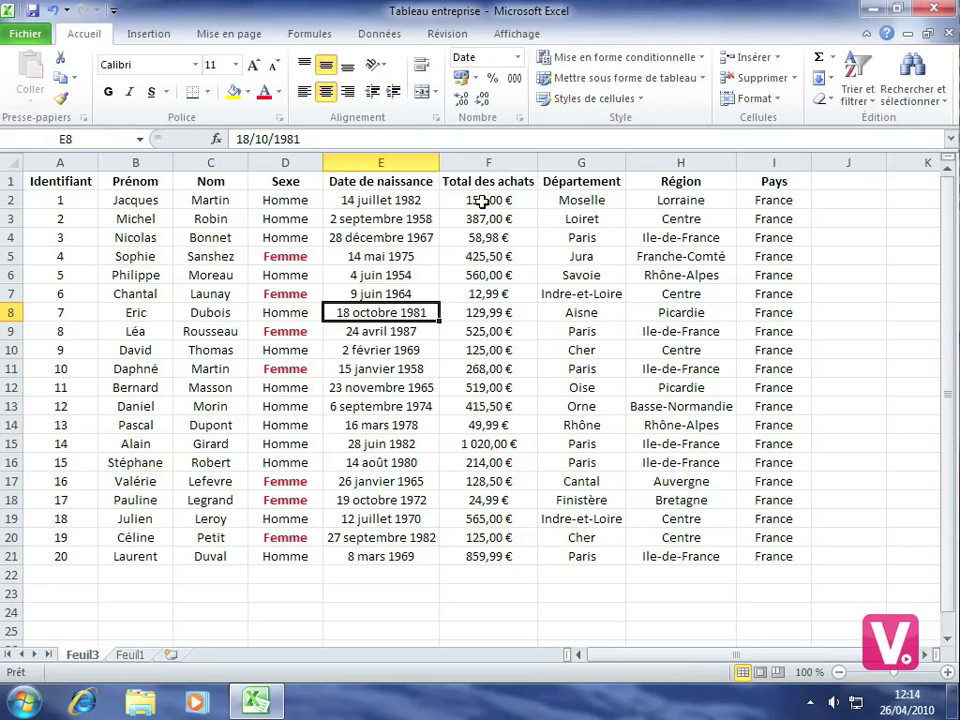
Step: Apply green gradient data bars to the Total des achats values in F2:F21
drag(484, 200, 484, 553)
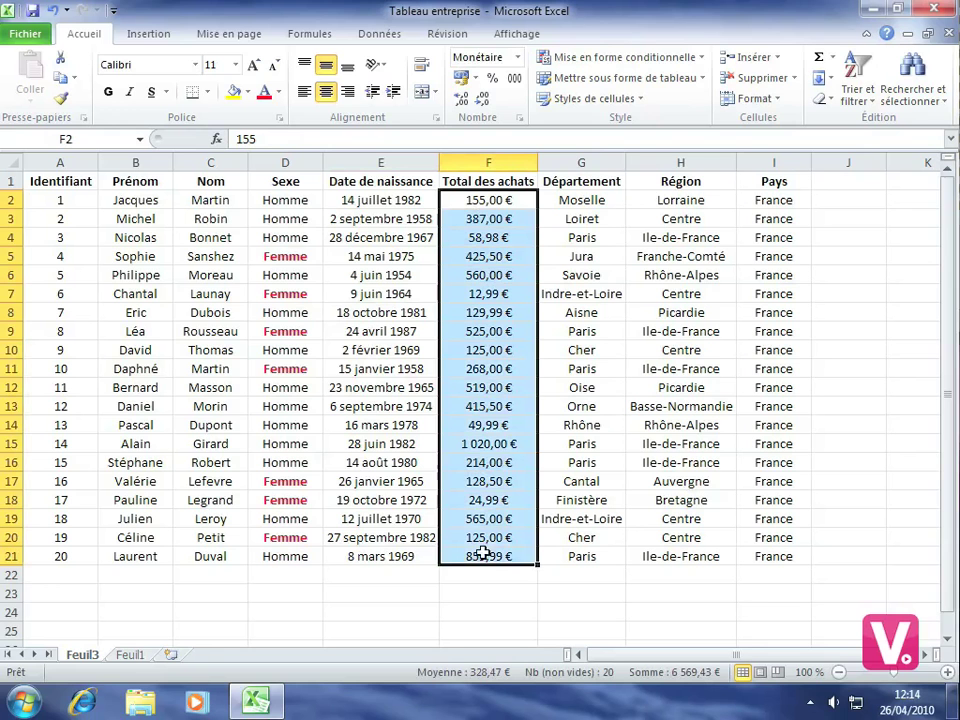
click(688, 62)
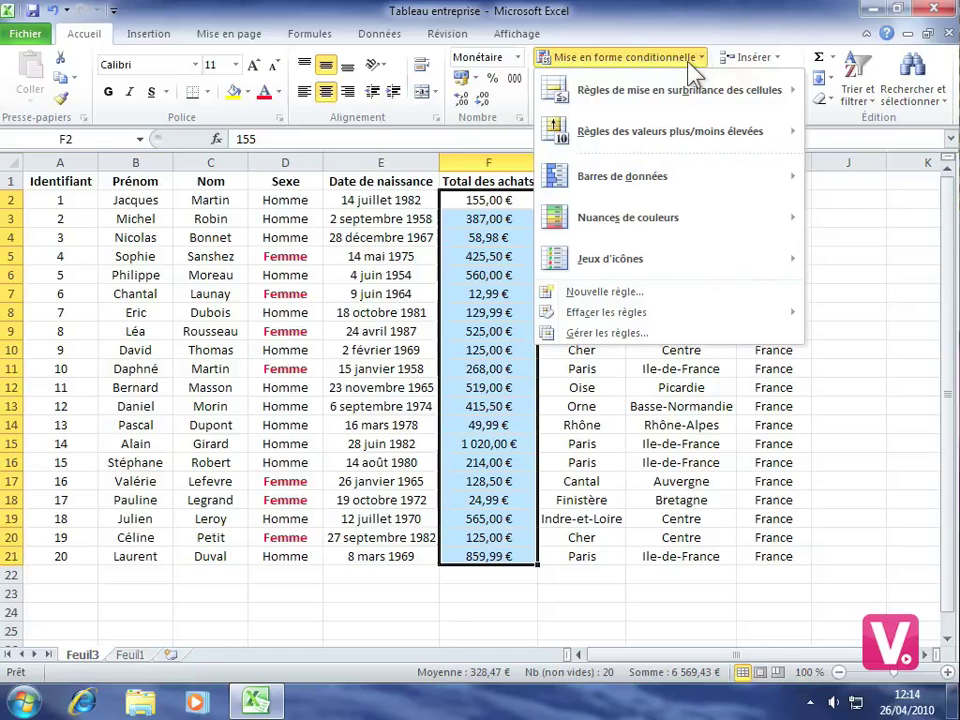
mouse_move(742, 190)
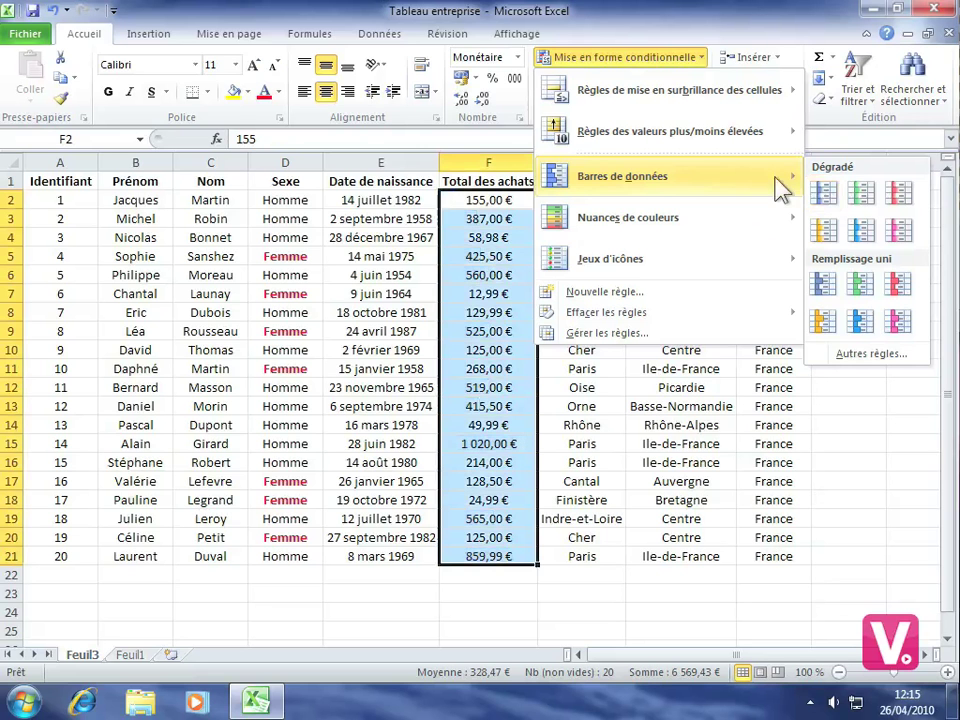
mouse_move(735, 230)
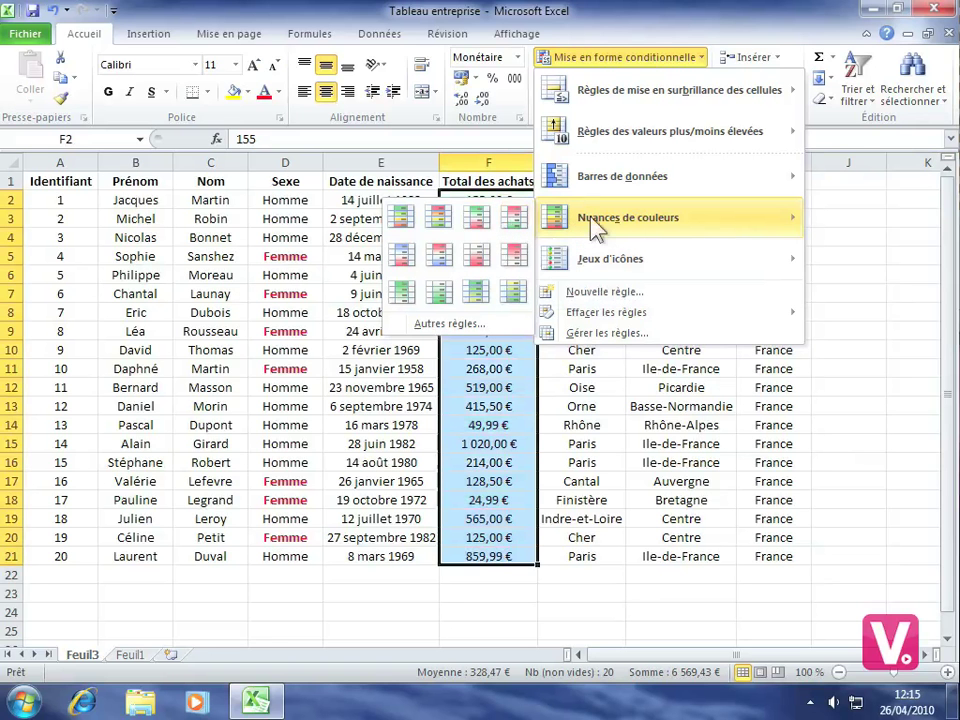
mouse_move(638, 258)
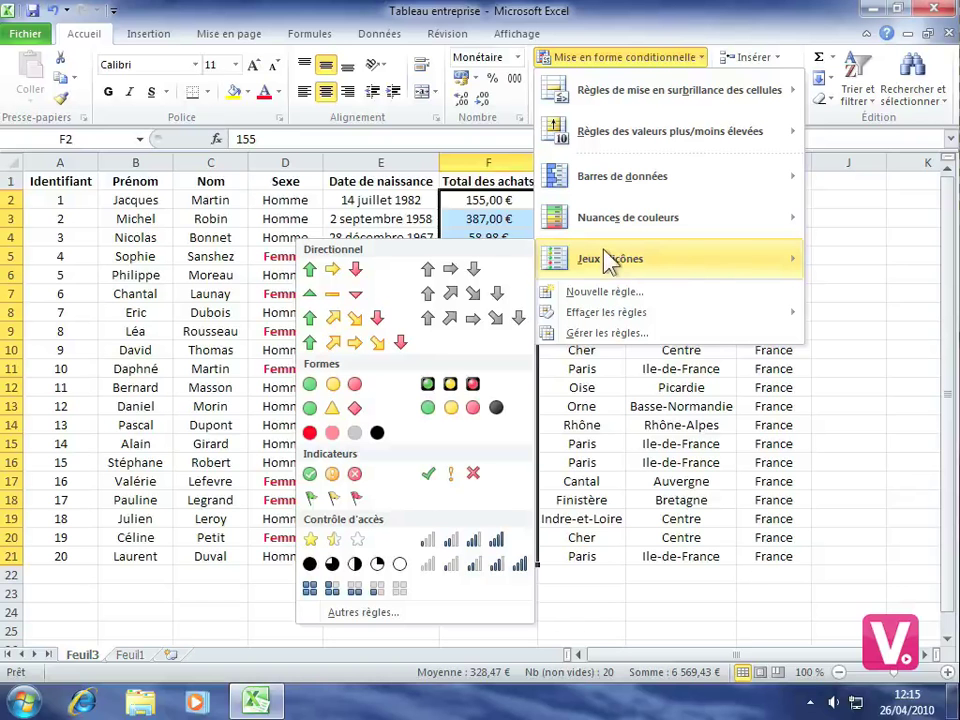
mouse_move(703, 192)
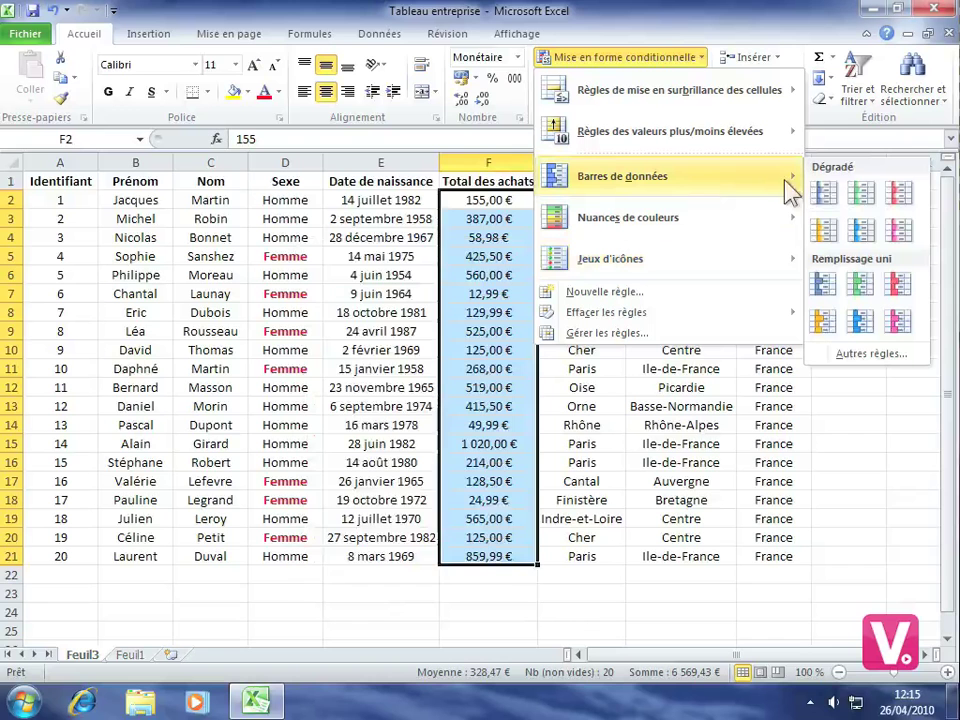
click(862, 193)
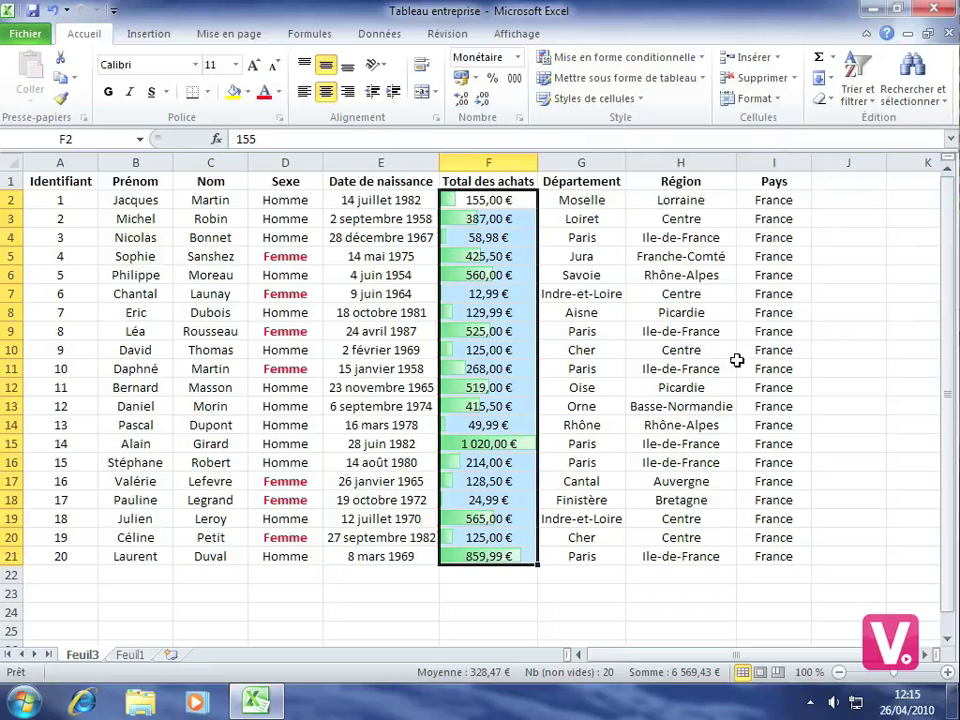
Step: Start a new conditional formatting rule on cell G14 that formats only blank cells (Cellules vides)
click(619, 424)
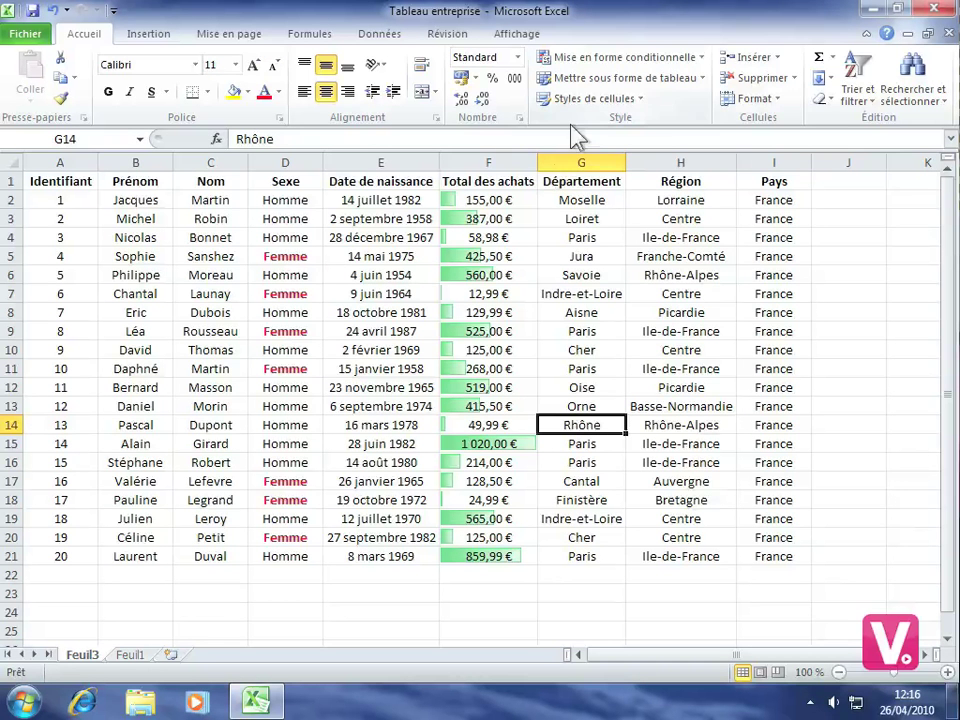
click(655, 60)
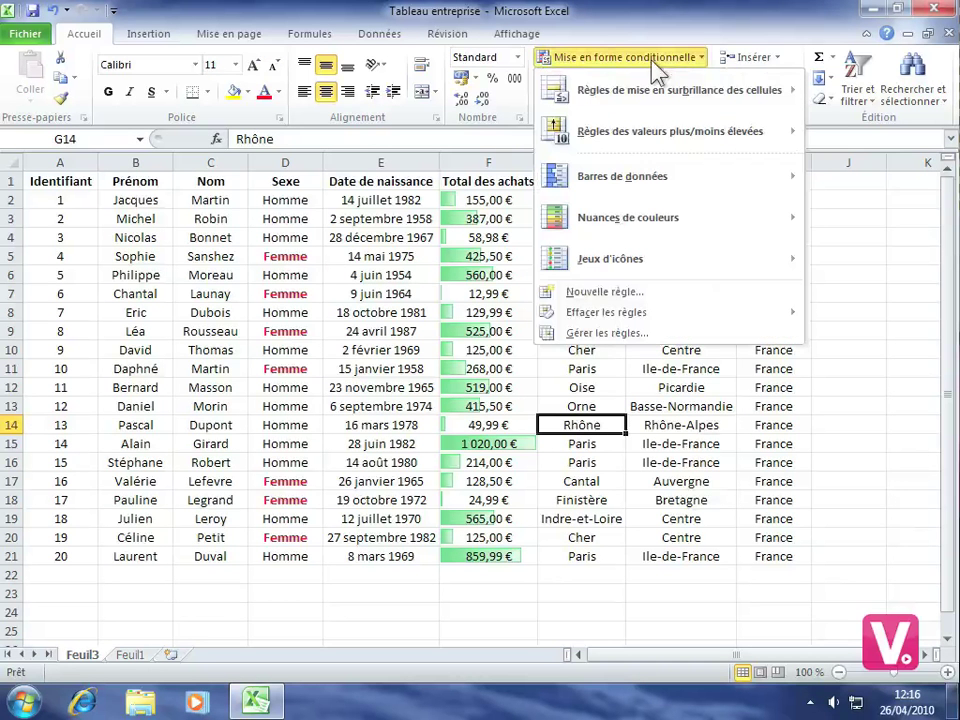
mouse_move(724, 193)
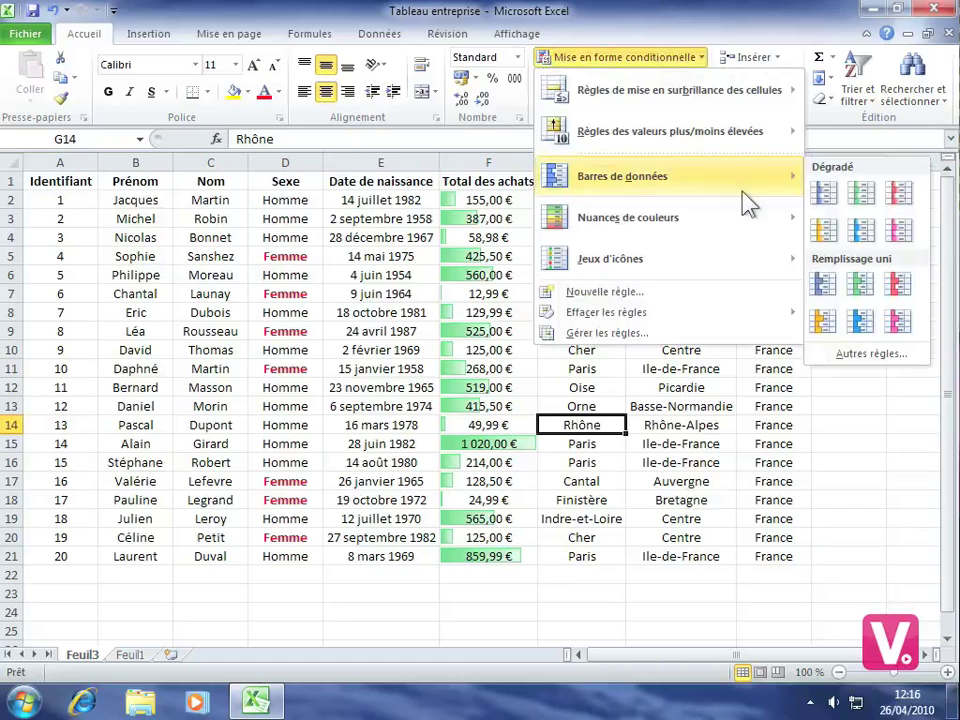
click(622, 294)
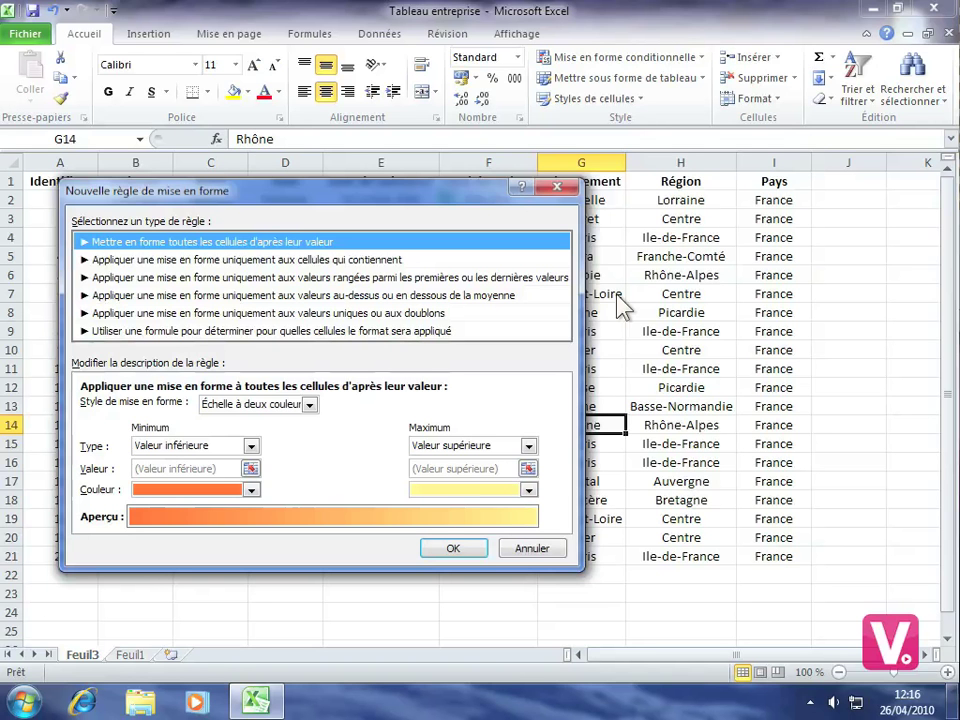
click(317, 261)
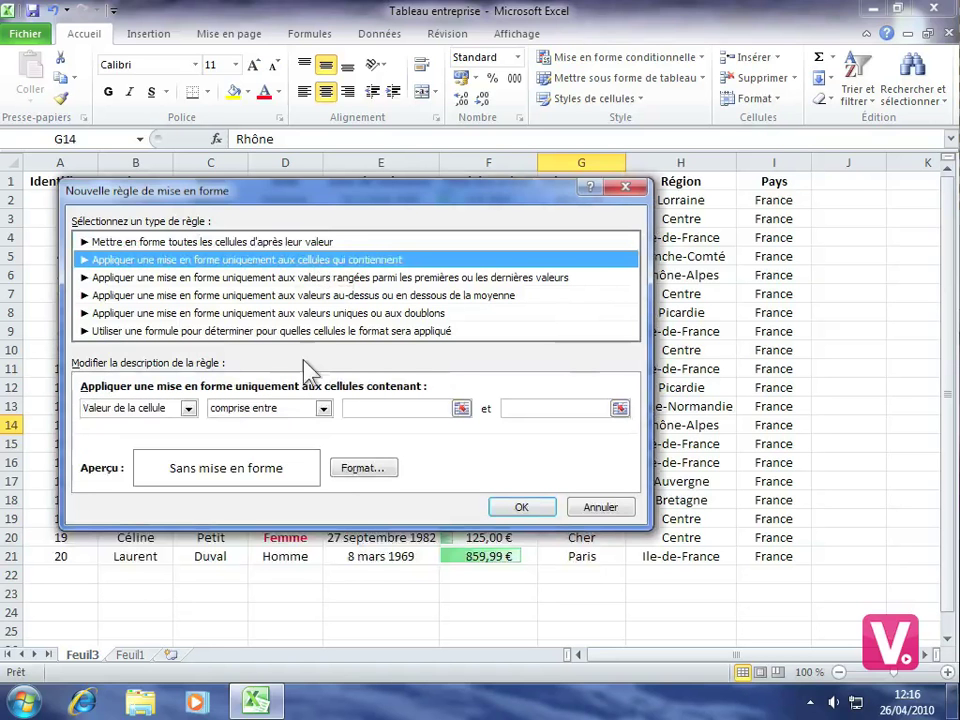
click(188, 408)
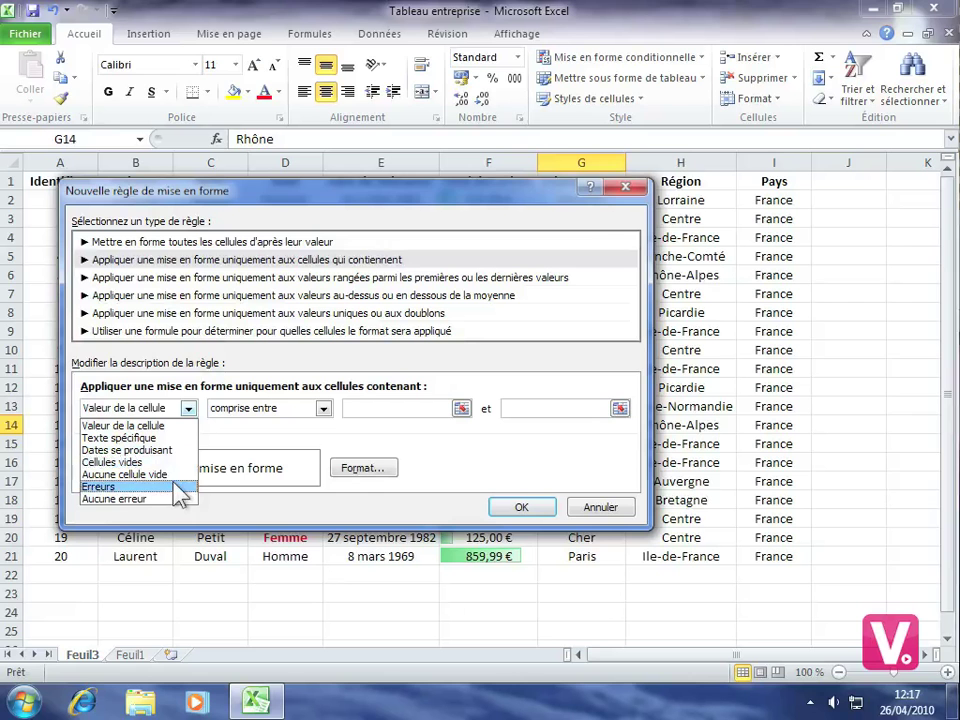
click(117, 463)
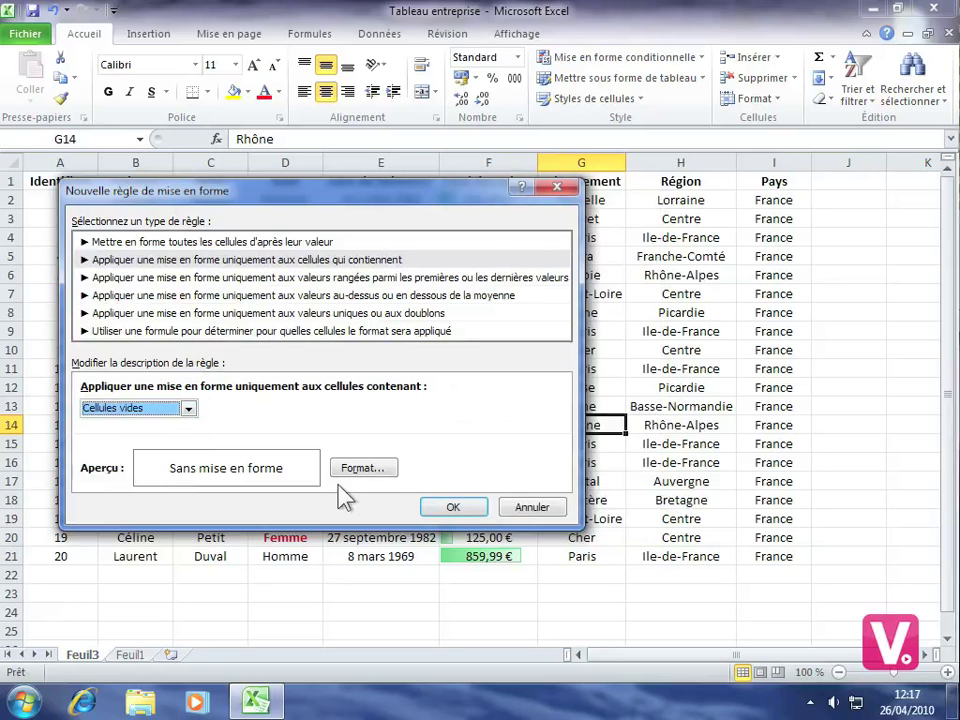
Step: Give the blank-cell rule a light green background fill and create the rule
click(364, 469)
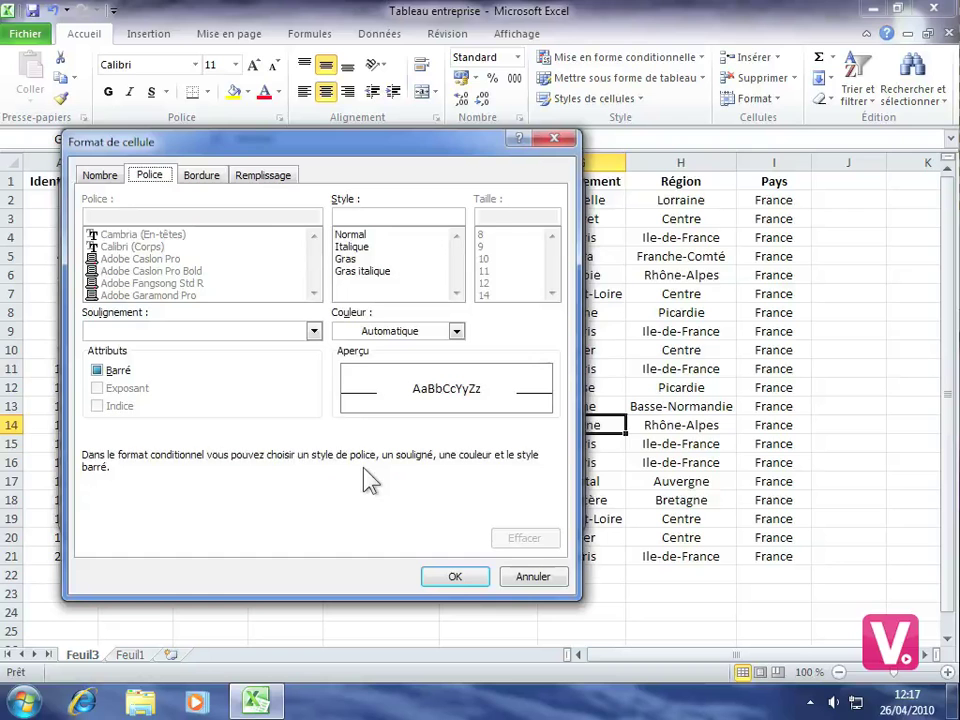
click(265, 180)
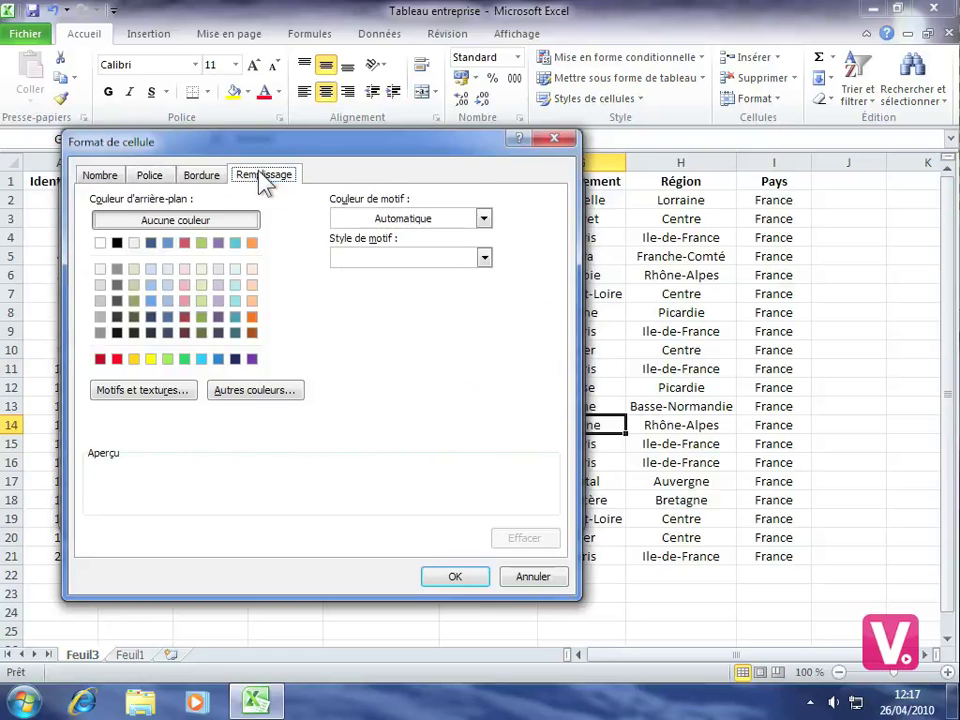
click(168, 360)
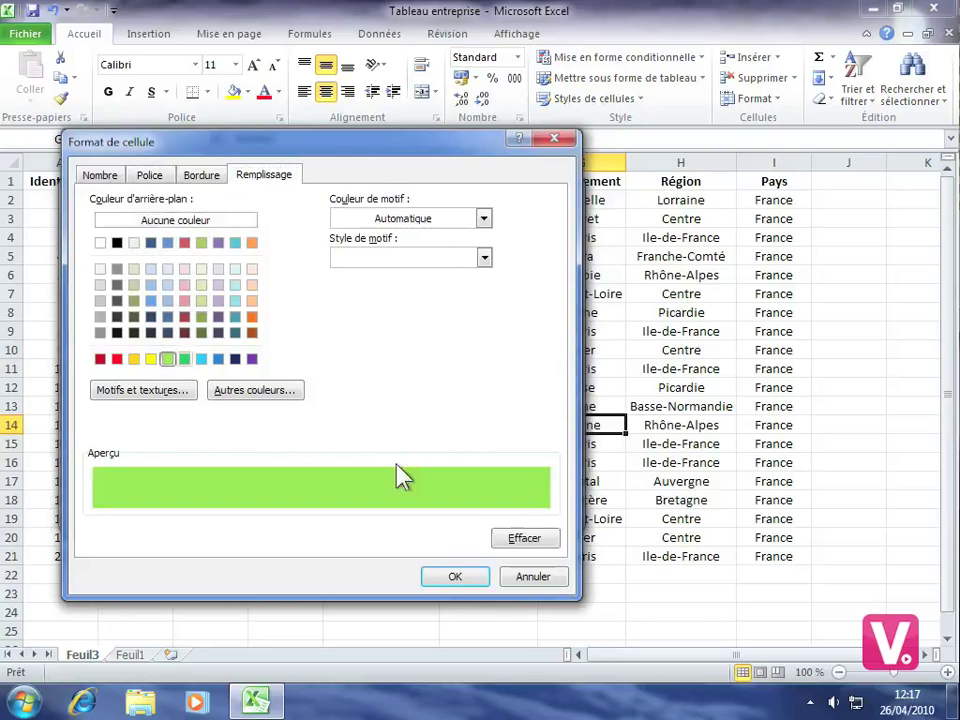
click(451, 580)
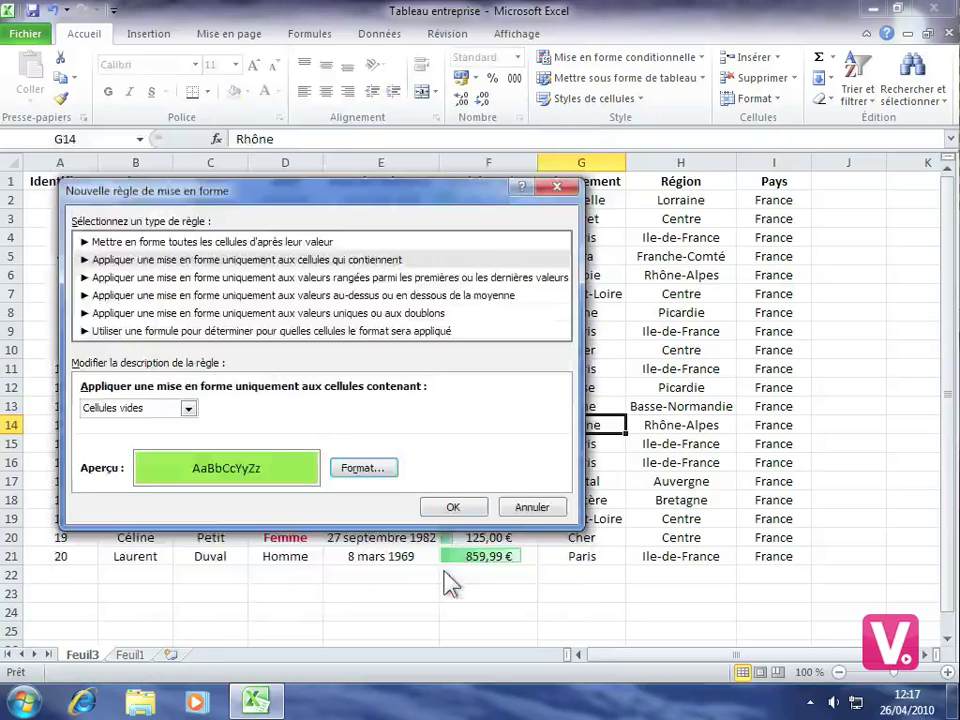
click(452, 510)
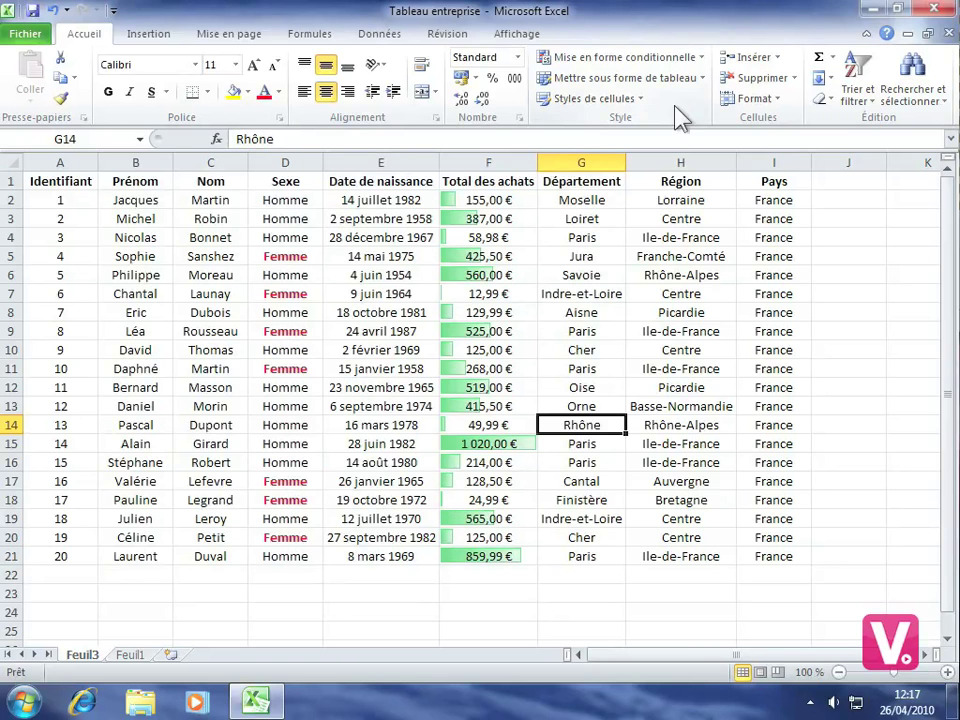
Step: Extend the blank-cell rule's range from G14 to A1:J25 in the conditional formatting rules manager and apply it
click(656, 60)
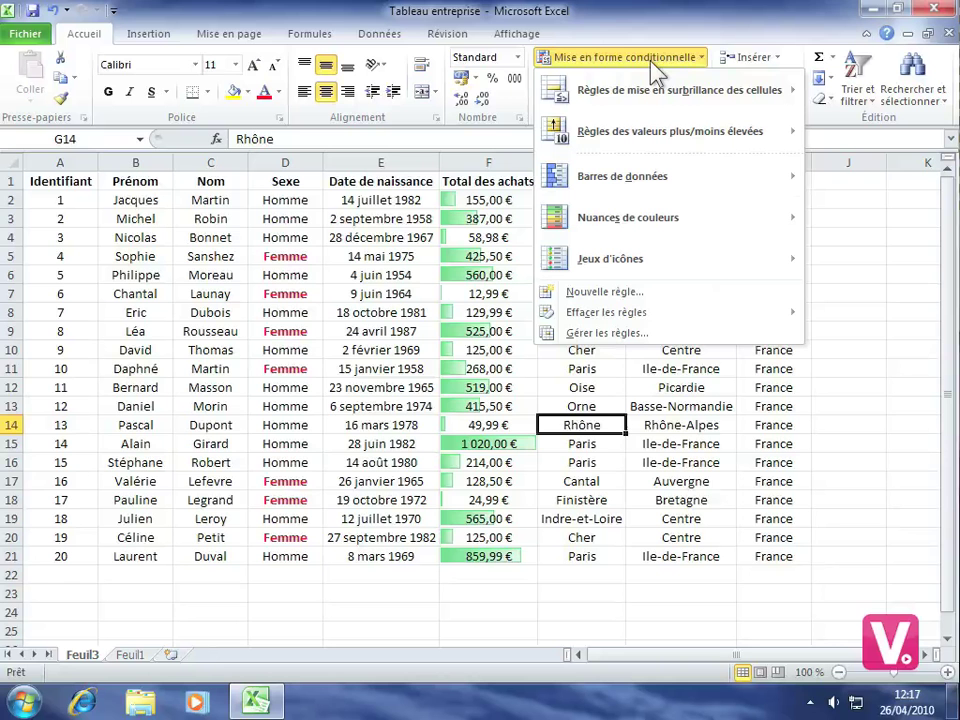
click(700, 334)
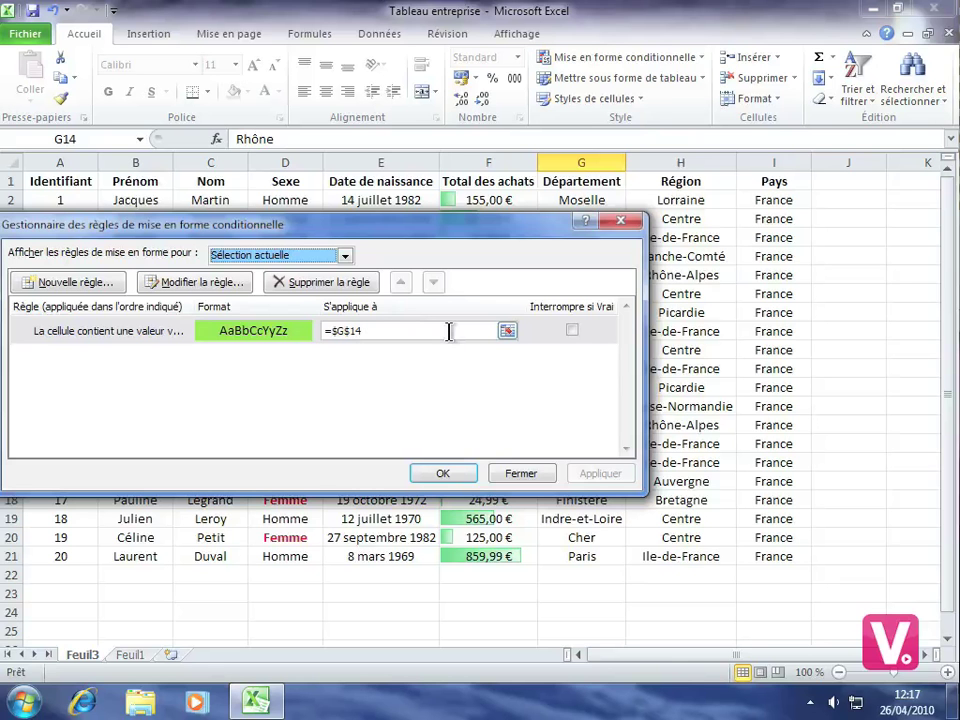
click(508, 330)
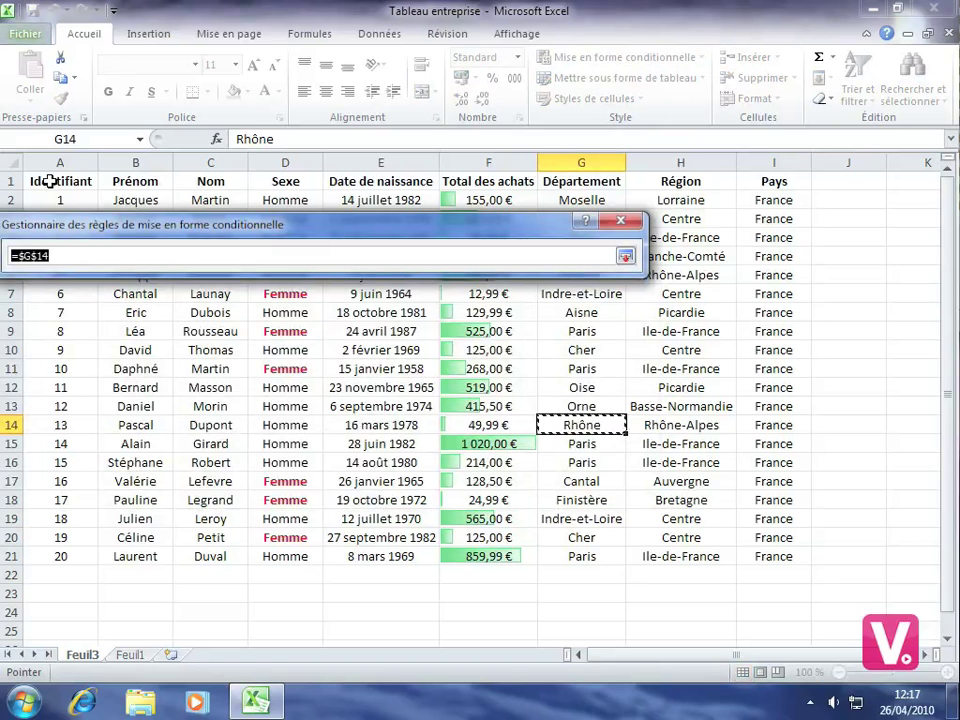
drag(49, 181, 858, 622)
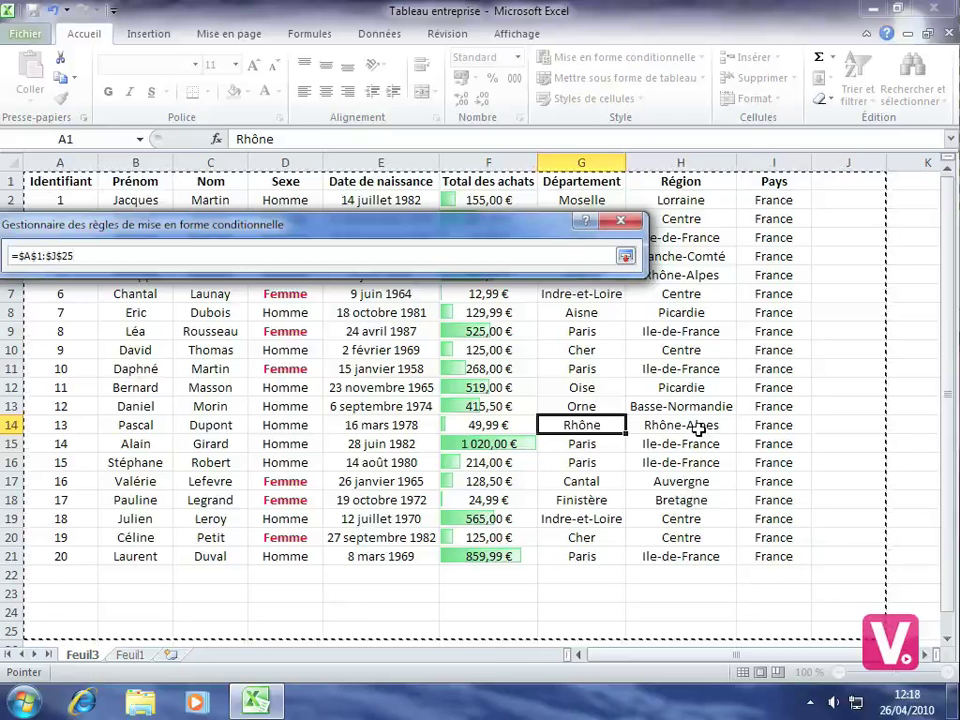
click(625, 256)
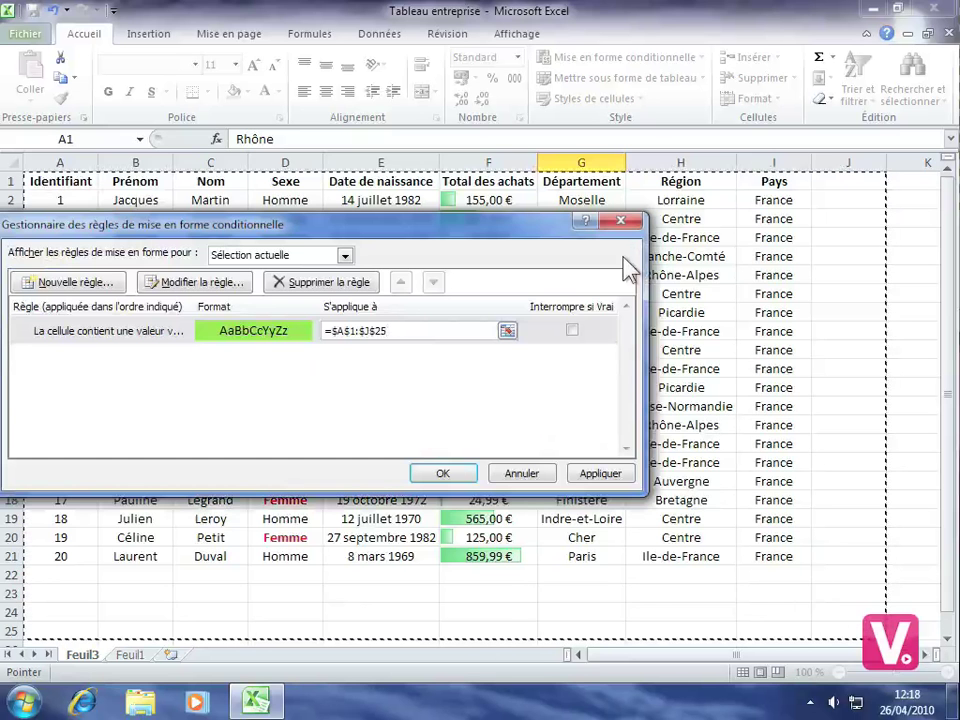
click(440, 474)
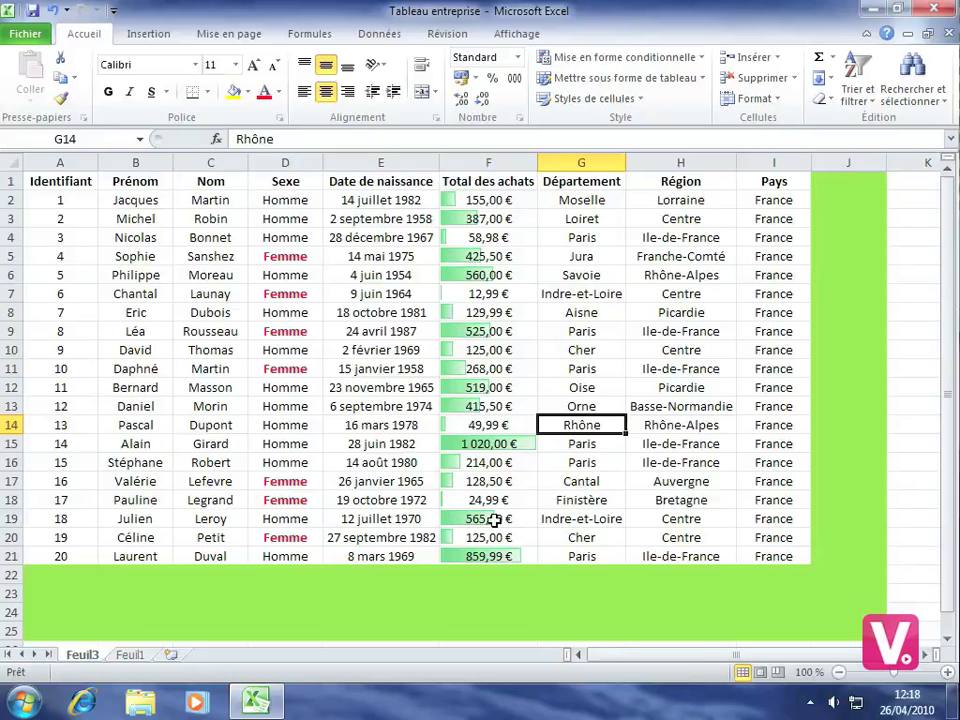
Step: Select empty cell E22 and clear the conditional formatting rules from the entire sheet
click(424, 574)
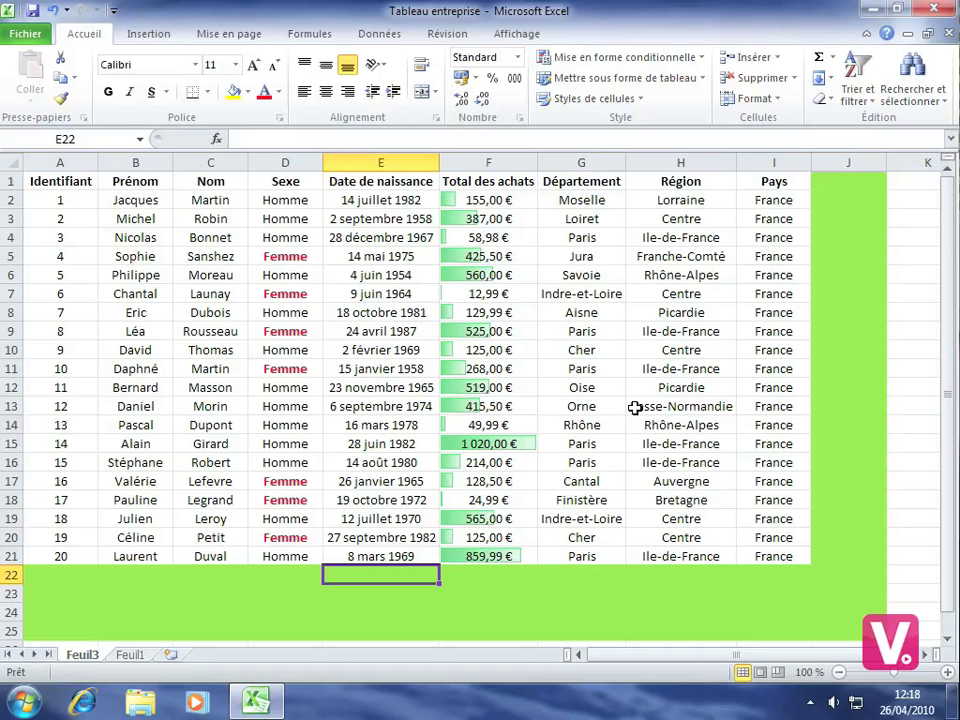
click(630, 60)
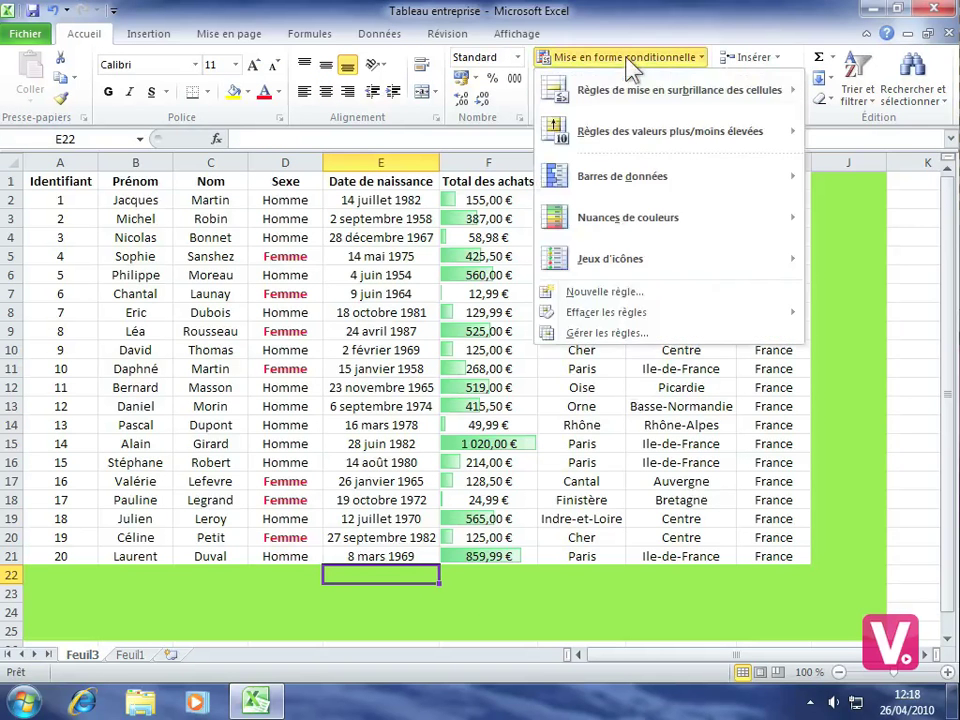
mouse_move(714, 317)
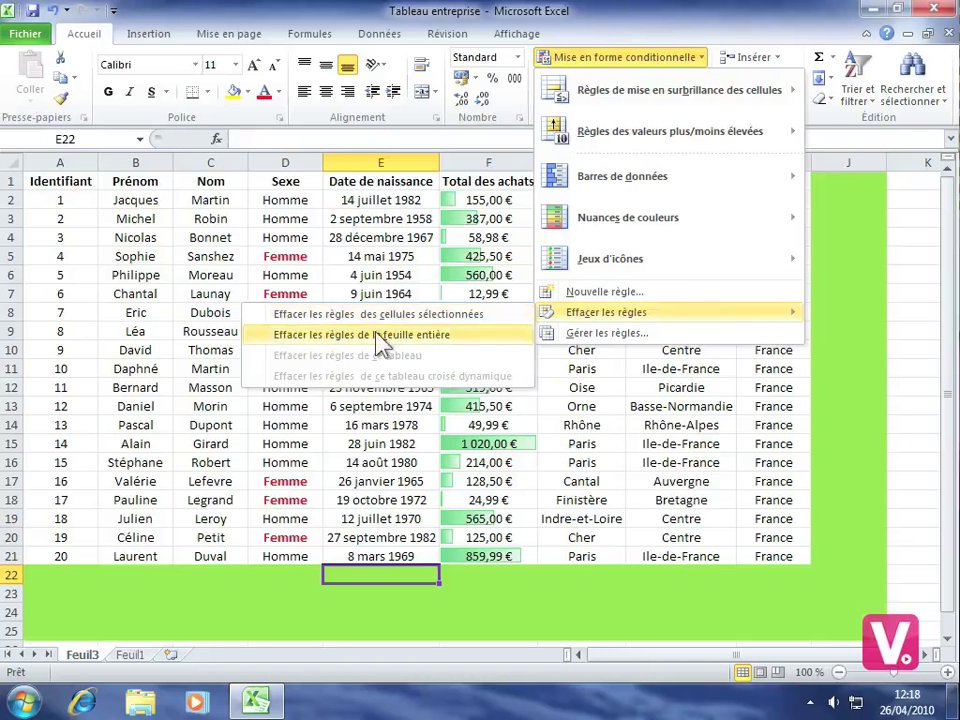
click(425, 338)
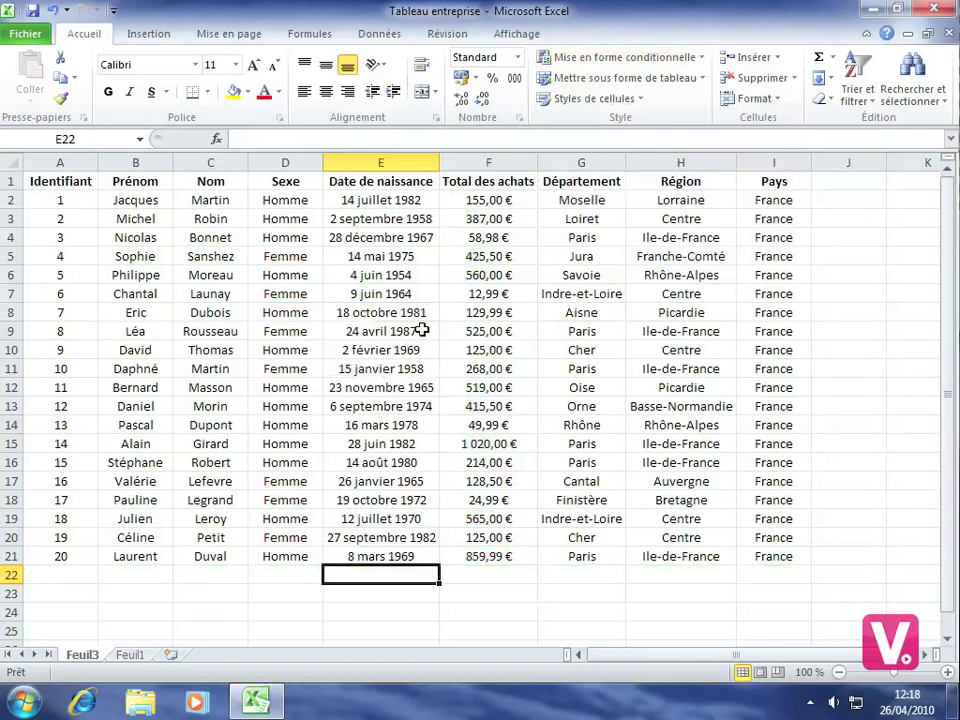